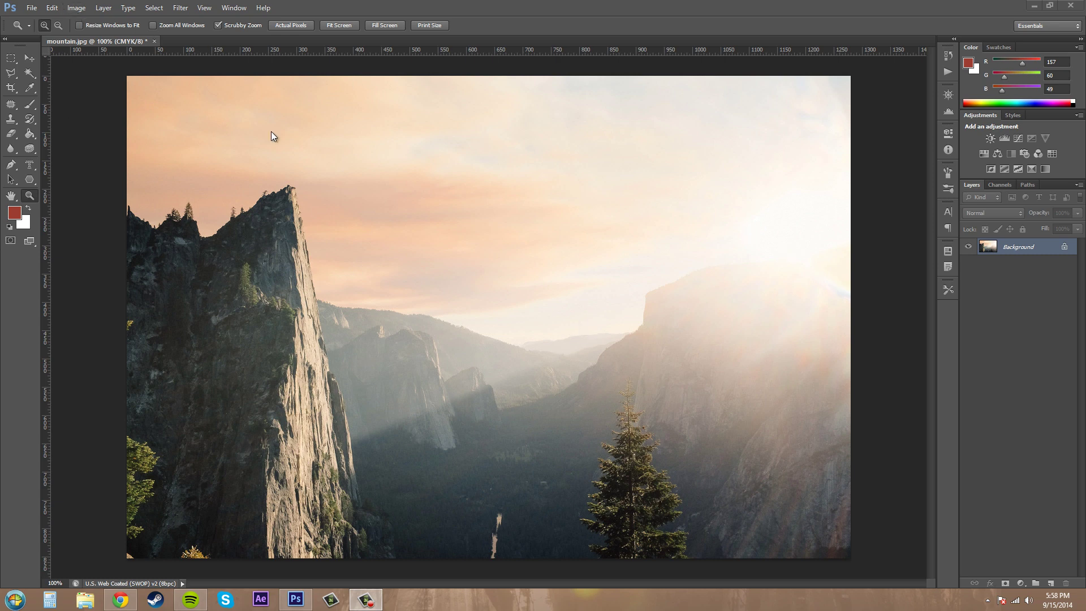
Open Image > Adjustments > Photo Filter and move its dialog to the lower right.
{"action": "left_click", "coordinate": [76, 8]}
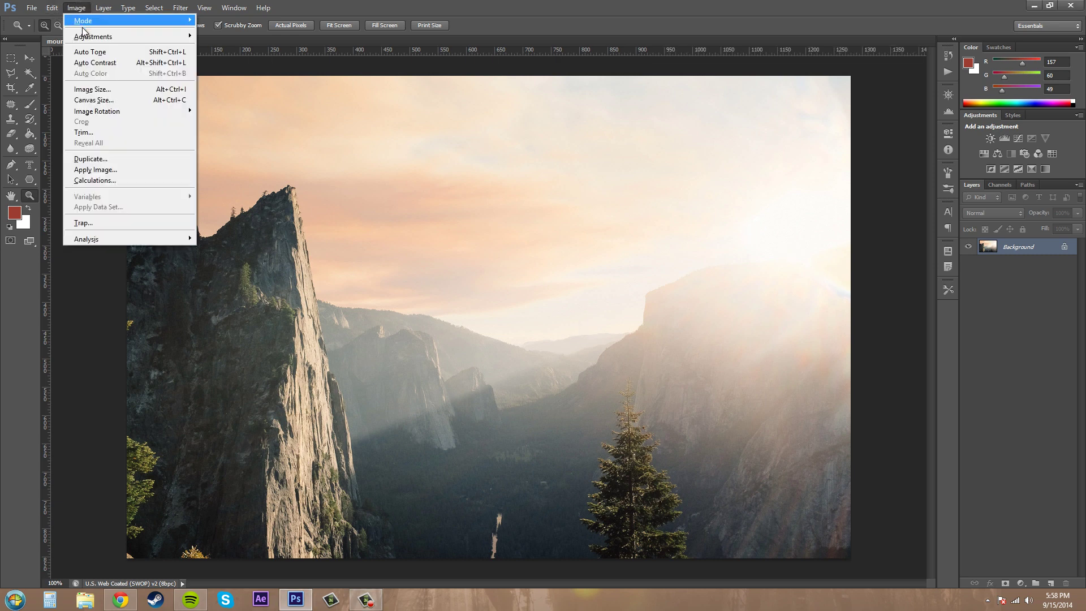
{"action": "mouse_move", "coordinate": [86, 39]}
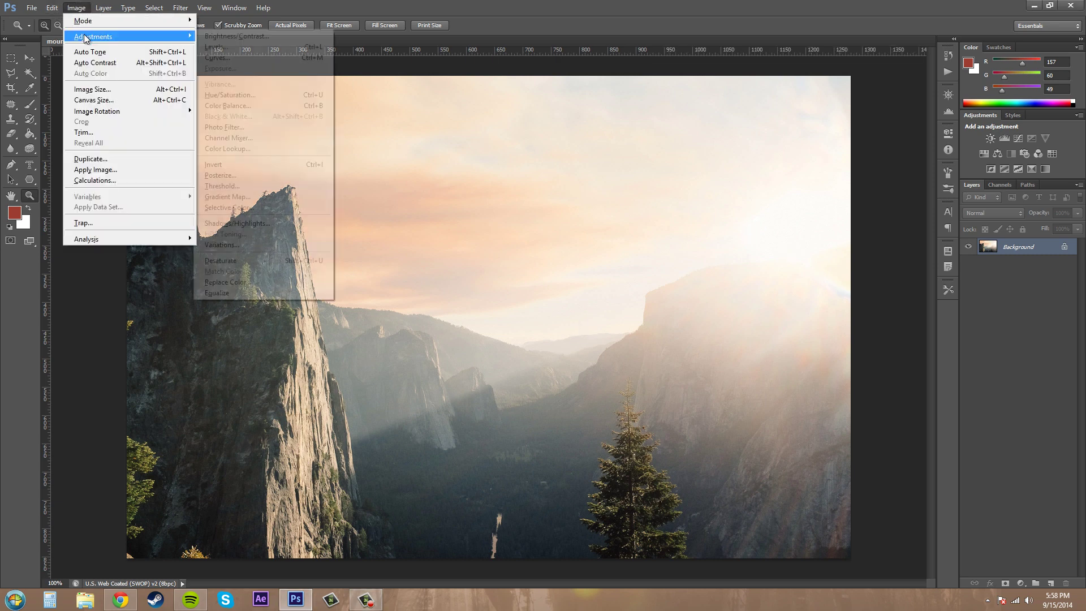
{"action": "left_click", "coordinate": [238, 130]}
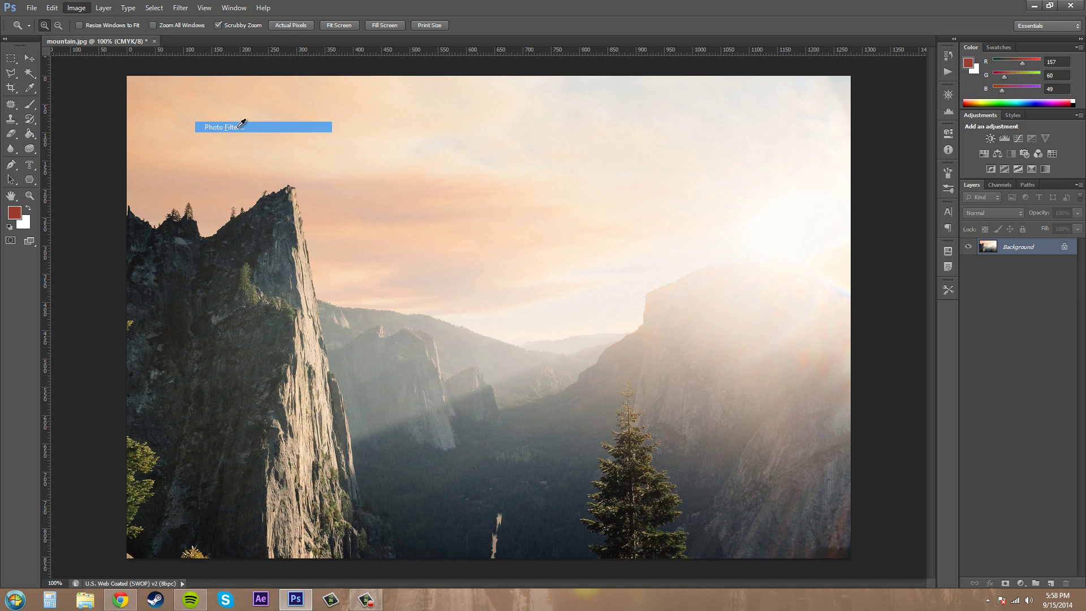
{"action": "left_click_drag", "start_coordinate": [527, 246], "coordinate": [904, 332]}
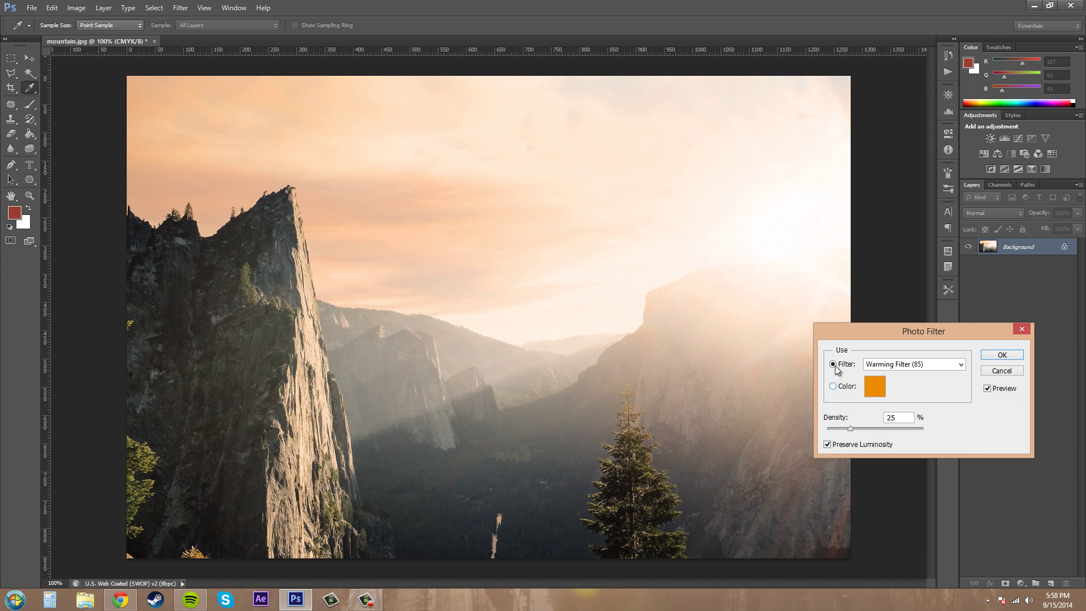
Keep Warming Filter (85) and compare the photo with and without its tint.
{"action": "left_click", "coordinate": [953, 364]}
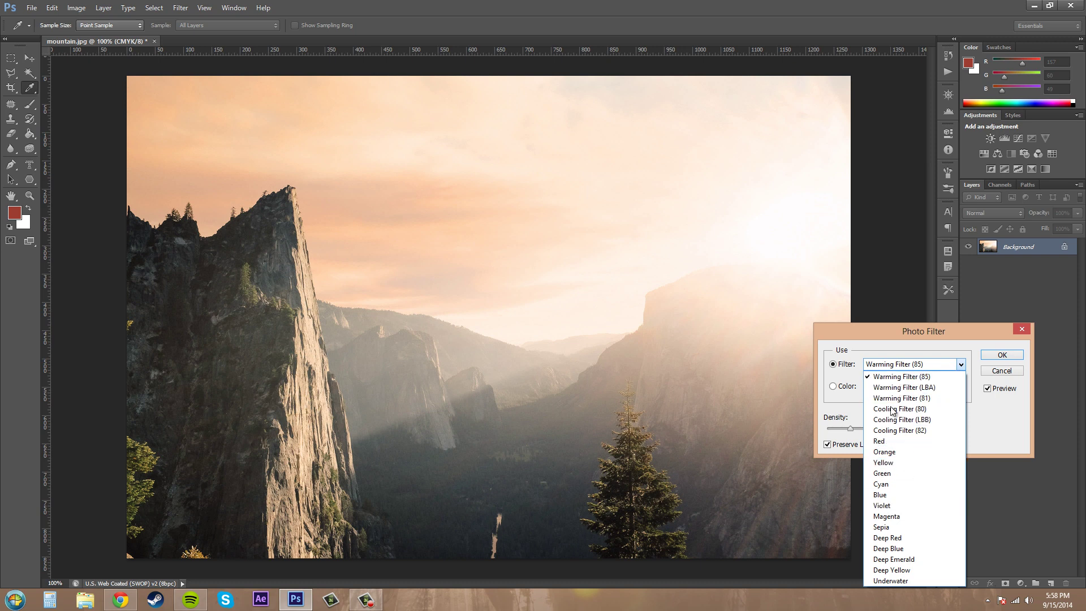
{"action": "left_click", "coordinate": [984, 403]}
{"action": "left_click", "coordinate": [988, 389]}
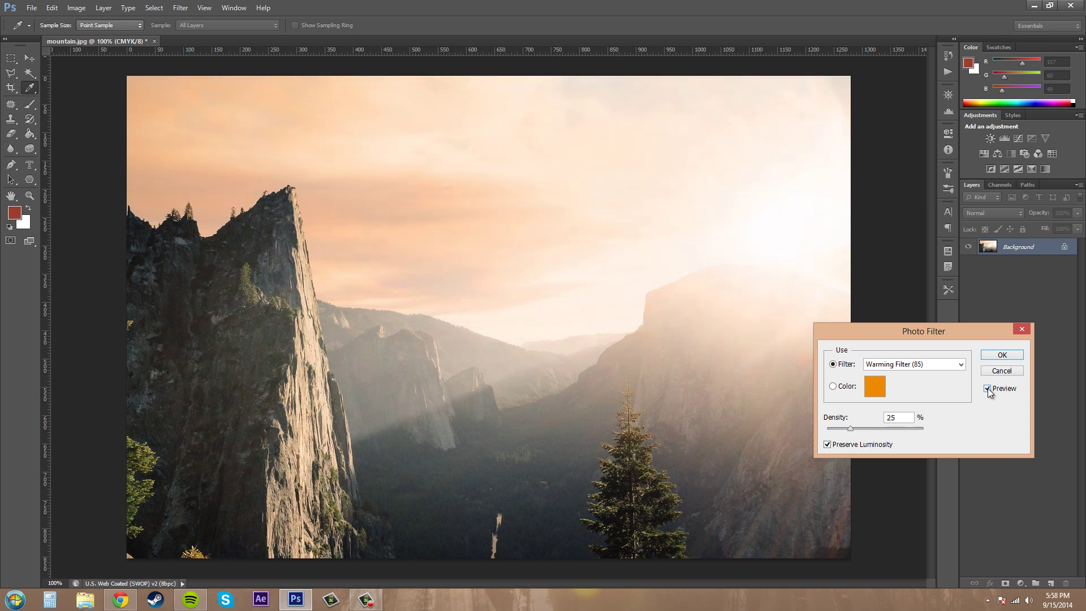
{"action": "left_click", "coordinate": [987, 389]}
{"action": "left_click", "coordinate": [988, 388]}
Switch to Cooling Filter (80) and compare the preview with the original.
{"action": "left_click", "coordinate": [947, 365]}
{"action": "left_click", "coordinate": [916, 408]}
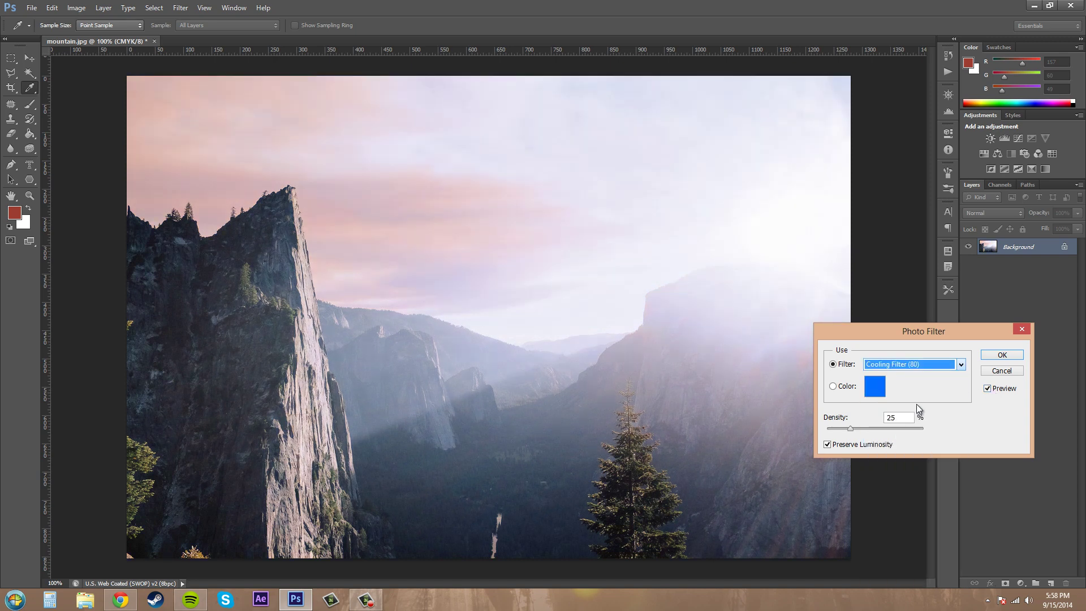
{"action": "left_click", "coordinate": [987, 389]}
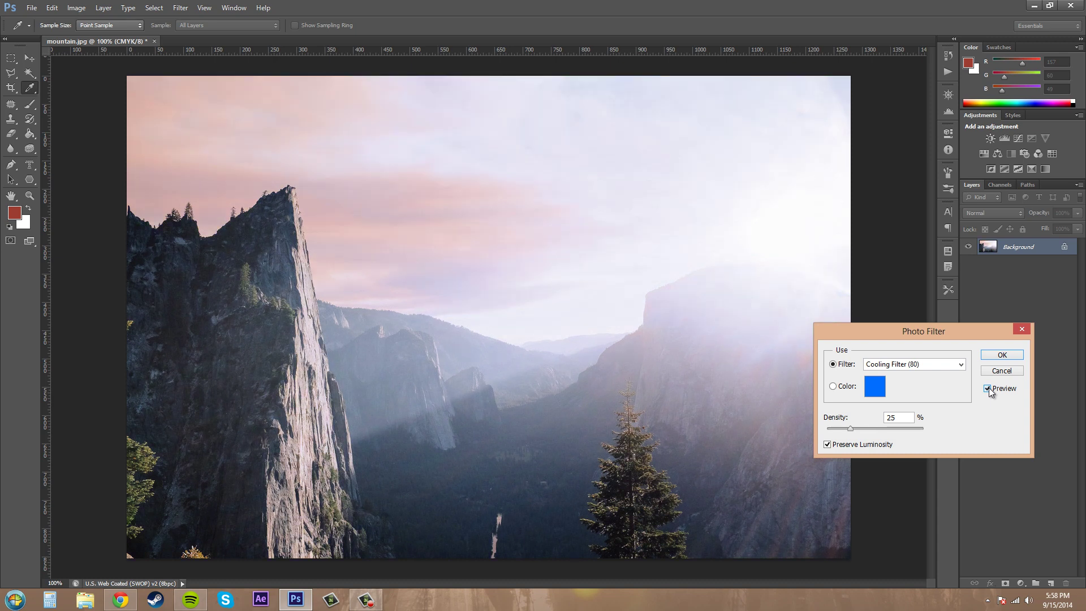
{"action": "left_click", "coordinate": [989, 388]}
{"action": "left_click", "coordinate": [988, 388]}
Choose the Magenta filter and toggle its preview on and off.
{"action": "left_click", "coordinate": [948, 366]}
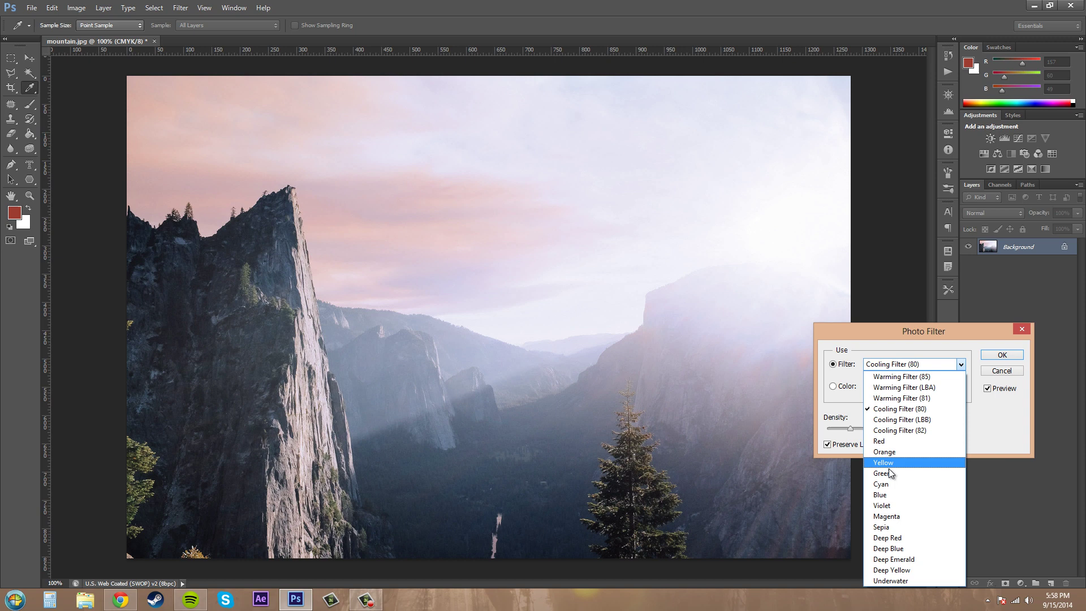
{"action": "left_click", "coordinate": [888, 515]}
{"action": "left_click", "coordinate": [989, 388]}
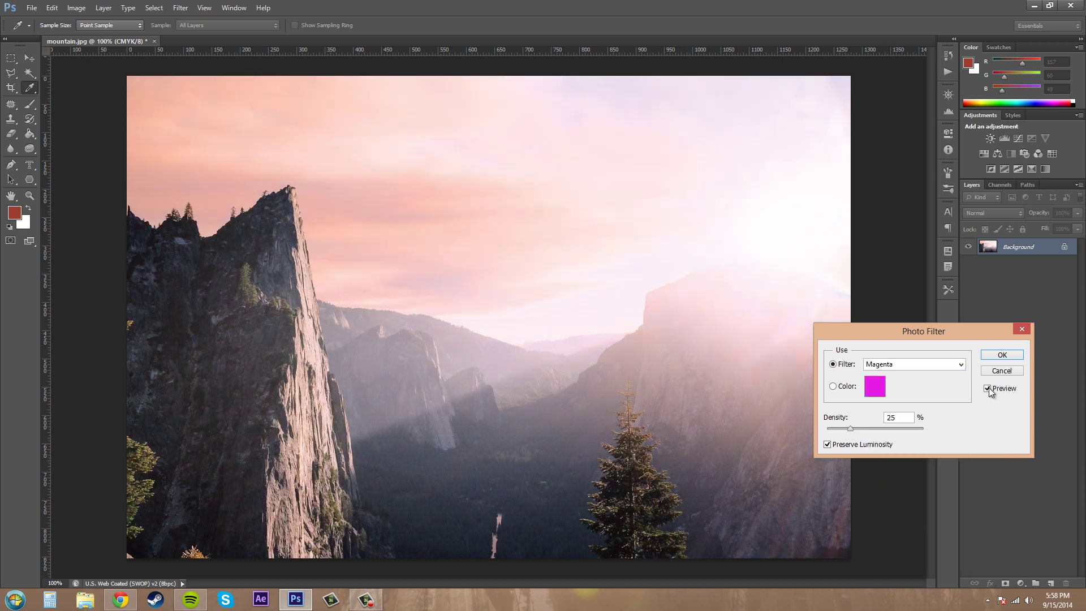
{"action": "left_click", "coordinate": [990, 387]}
Try a custom green filter colour and slightly higher density, then return to the preset Filter option.
{"action": "left_click", "coordinate": [832, 385]}
{"action": "left_click", "coordinate": [833, 386]}
{"action": "left_click", "coordinate": [874, 387]}
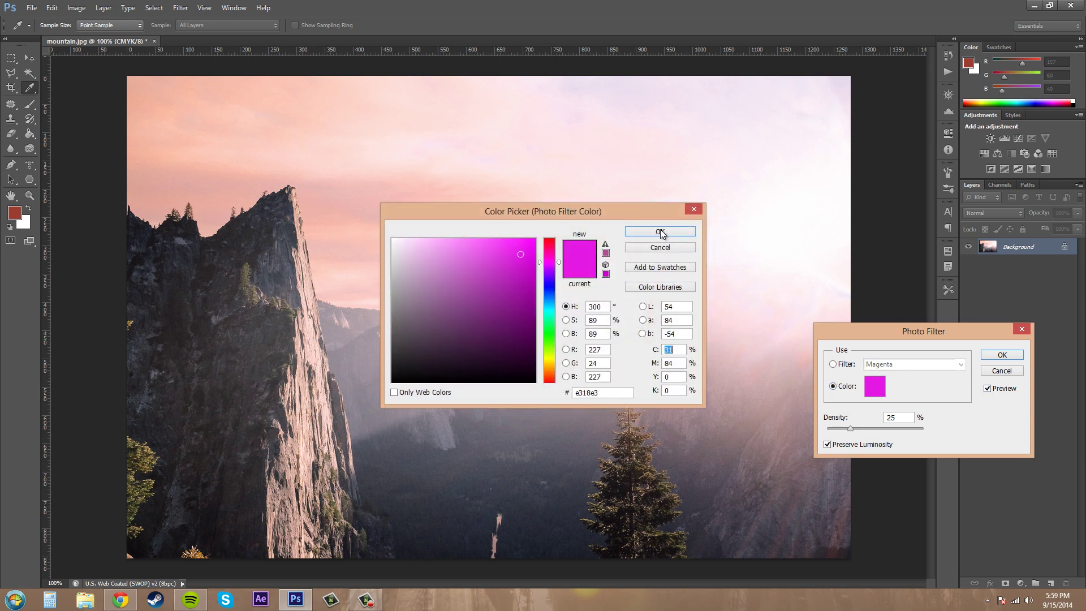
{"action": "left_click", "coordinate": [547, 322]}
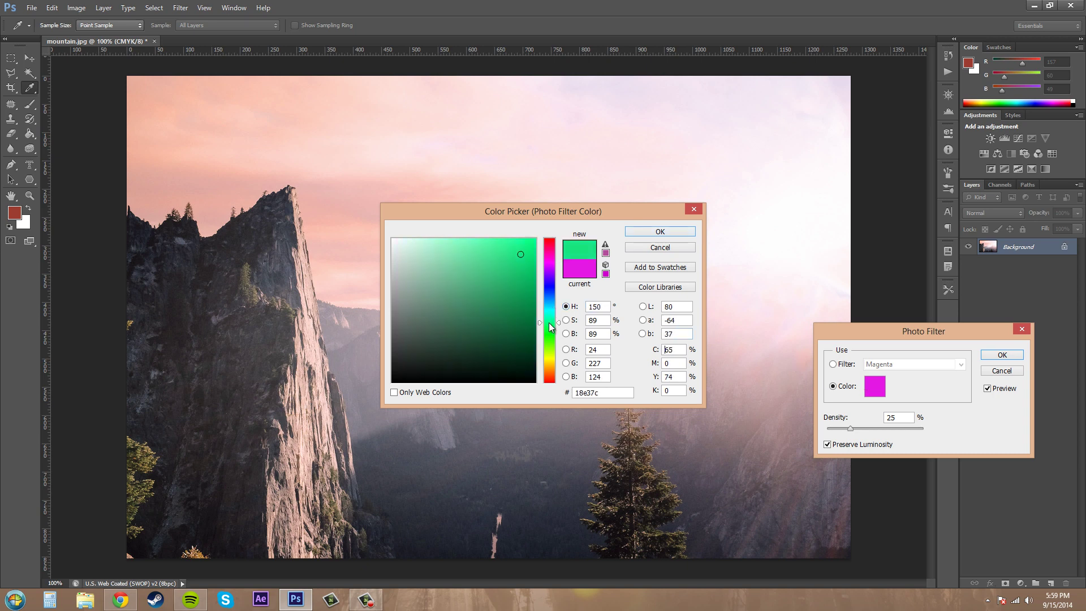
{"action": "left_click_drag", "start_coordinate": [550, 311], "coordinate": [550, 340]}
{"action": "left_click", "coordinate": [674, 232]}
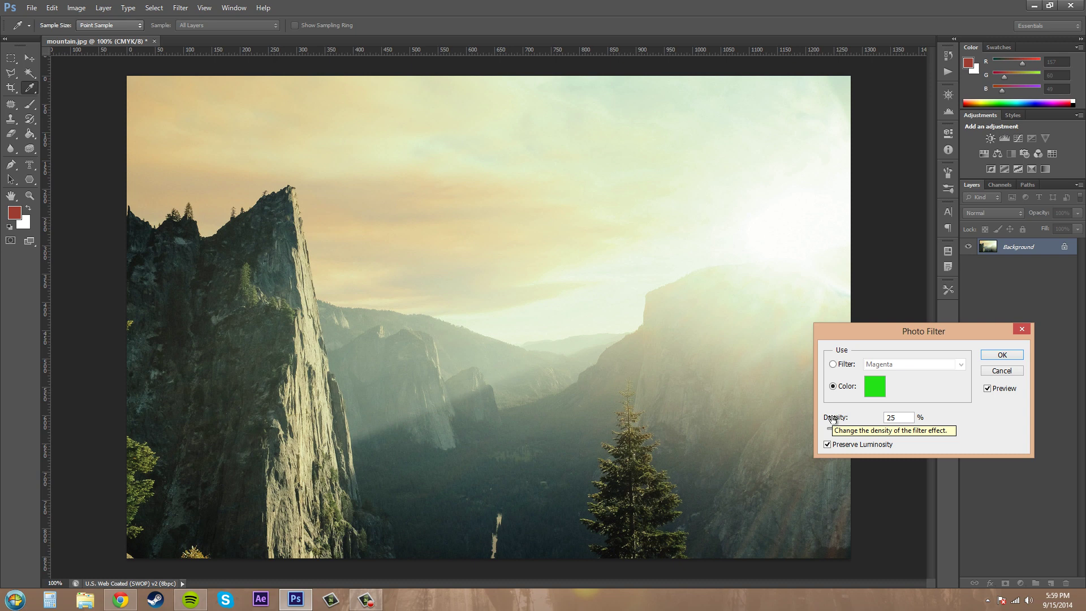
{"action": "mouse_move", "coordinate": [851, 428]}
{"action": "left_mouse_down"}
{"action": "mouse_move", "coordinate": [898, 429]}
{"action": "mouse_move", "coordinate": [809, 428]}
{"action": "mouse_move", "coordinate": [854, 428]}
{"action": "left_mouse_up"}
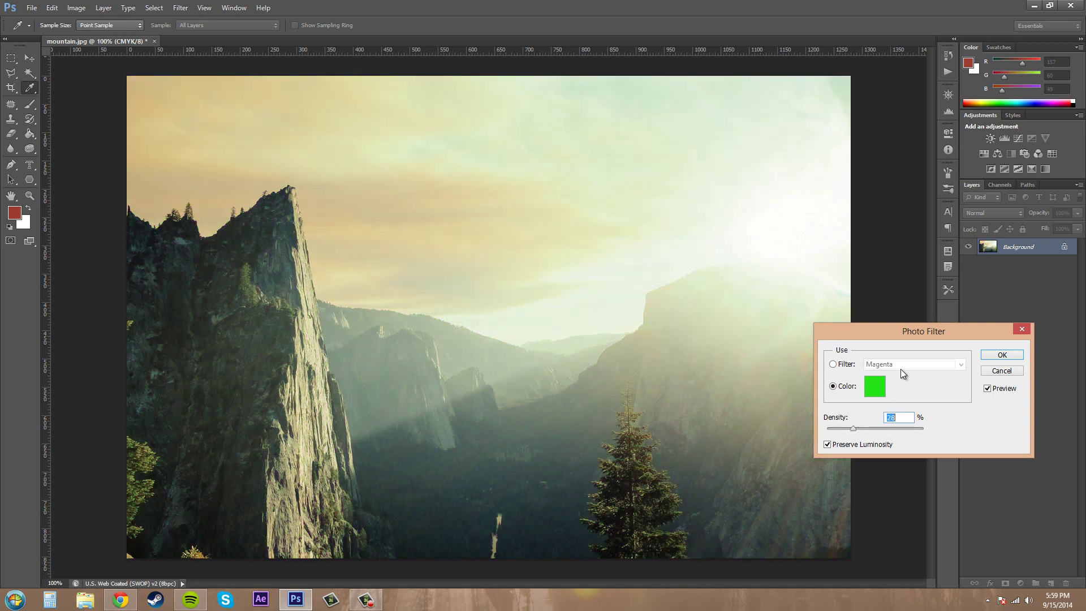
{"action": "left_click", "coordinate": [846, 364]}
Choose Cooling Filter (80), raise its density slightly, then lower it to about 23%.
{"action": "left_click", "coordinate": [897, 365]}
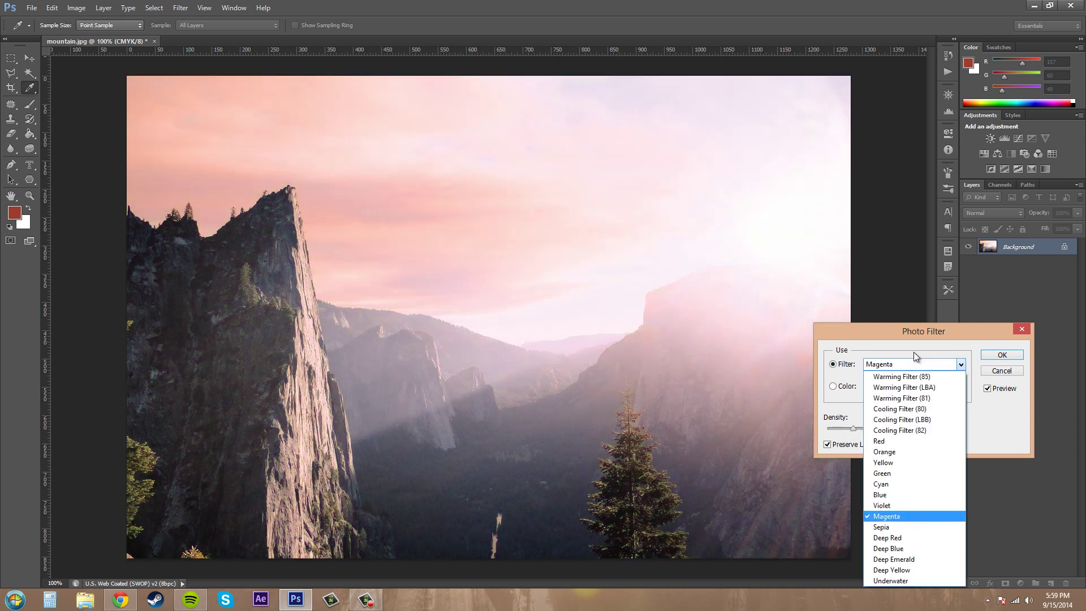
{"action": "left_click", "coordinate": [916, 410]}
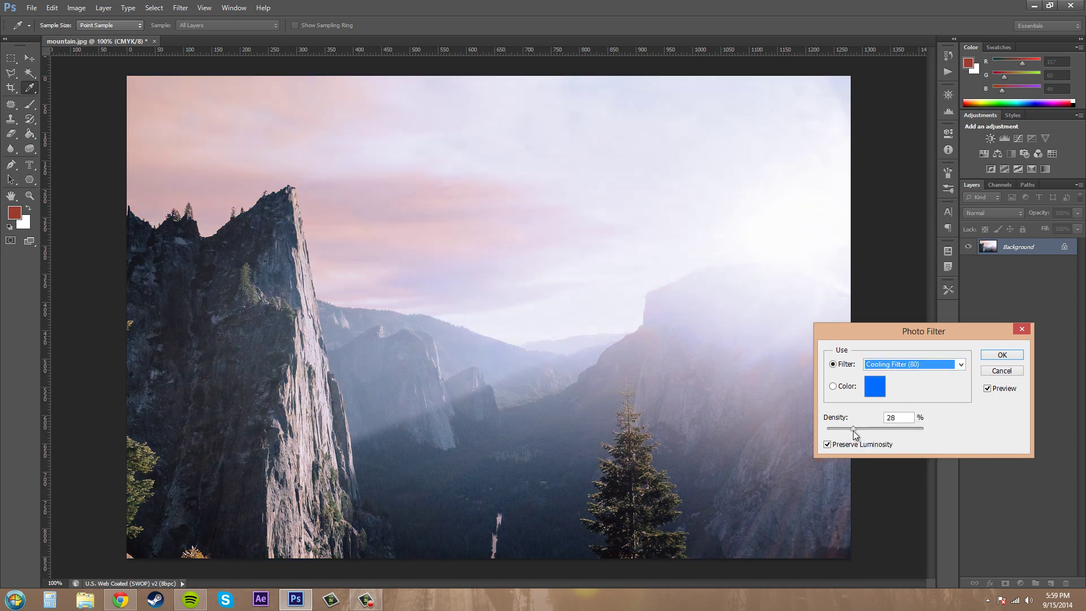
{"action": "left_click_drag", "start_coordinate": [853, 430], "coordinate": [856, 431]}
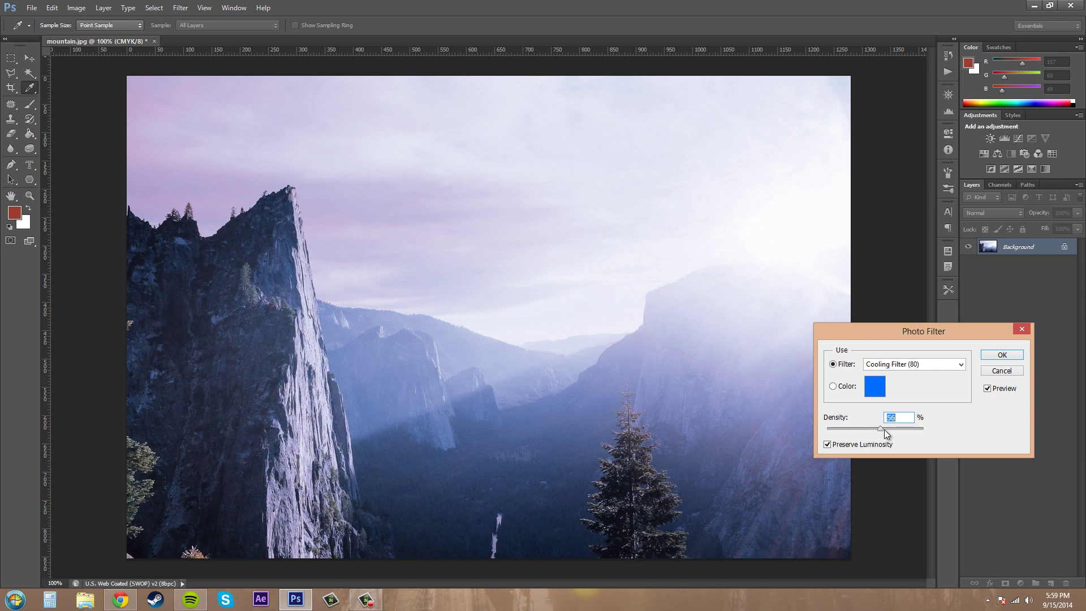
{"action": "left_click_drag", "start_coordinate": [872, 430], "coordinate": [847, 429]}
Compare 80% density with Preserve Luminosity off and on, then lower density to about 27%.
{"action": "left_click", "coordinate": [827, 445]}
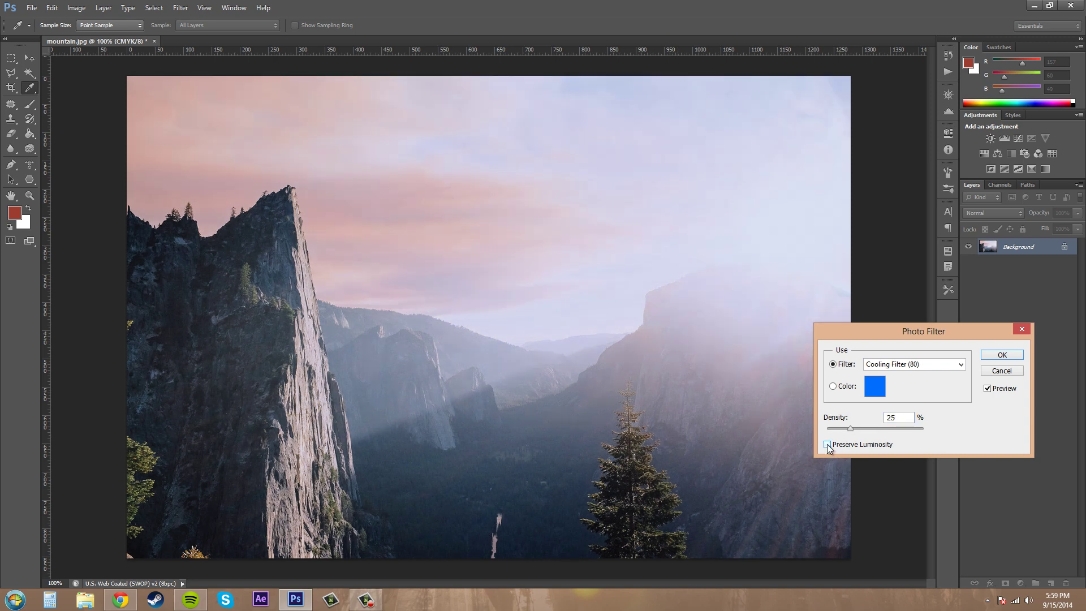
{"action": "left_click_drag", "start_coordinate": [846, 432], "coordinate": [903, 430]}
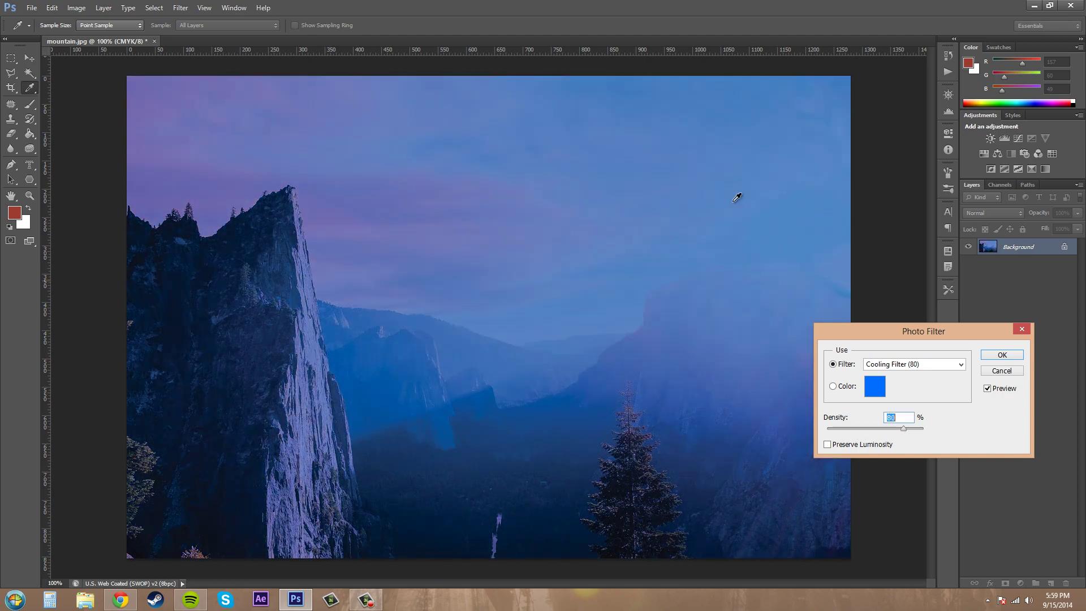
{"action": "left_click", "coordinate": [828, 445]}
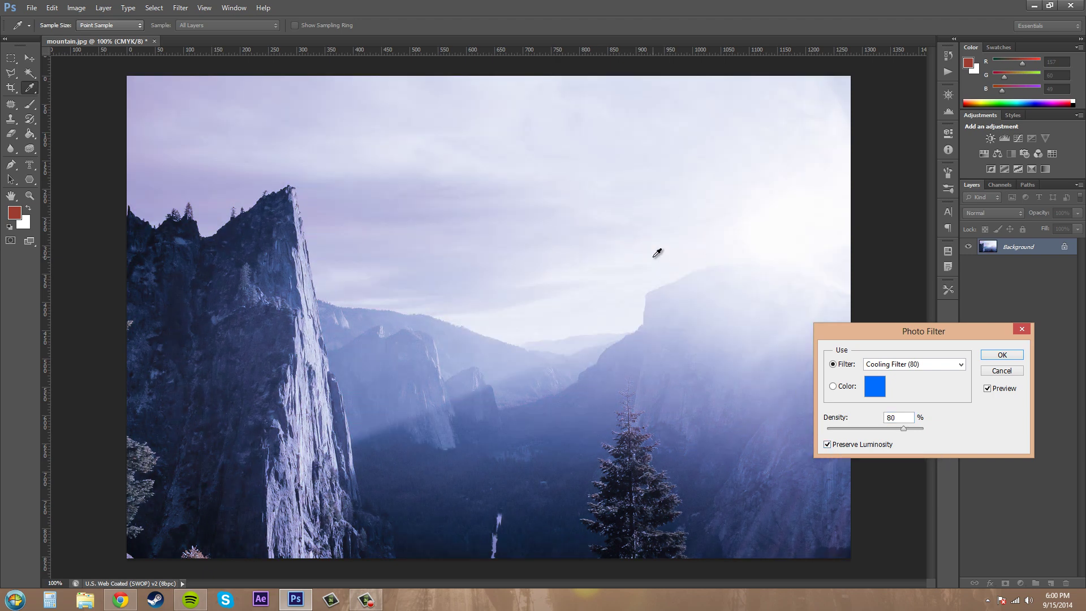
{"action": "left_click", "coordinate": [902, 429]}
{"action": "left_click_drag", "start_coordinate": [861, 429], "coordinate": [851, 434]}
Nudge the dialog further right and choose the Sepia preset filter.
{"action": "left_click_drag", "start_coordinate": [932, 334], "coordinate": [972, 339]}
{"action": "left_click", "coordinate": [968, 369]}
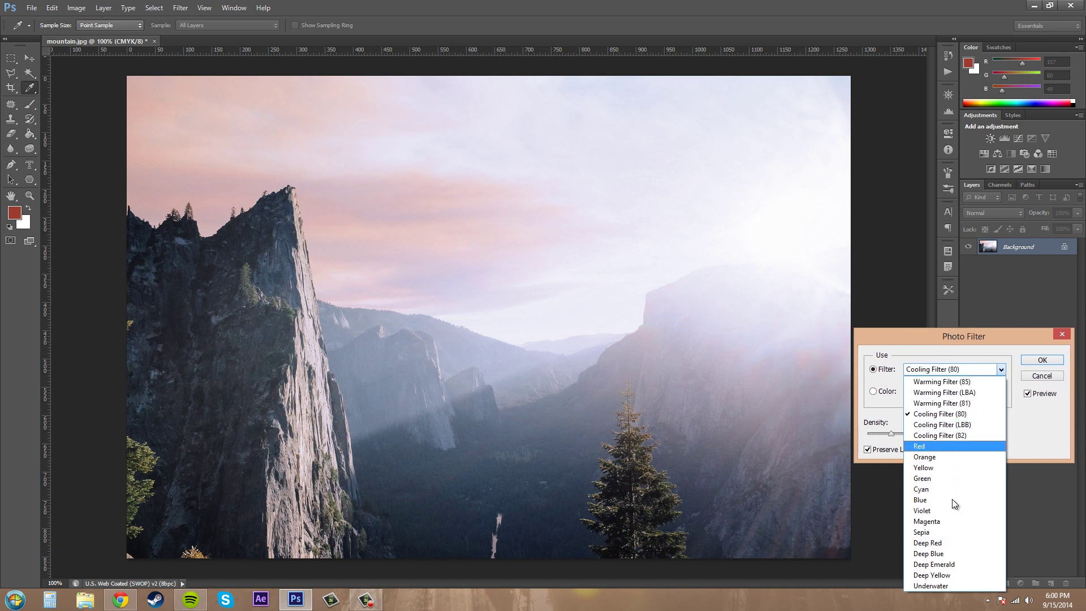
{"action": "left_click", "coordinate": [928, 532]}
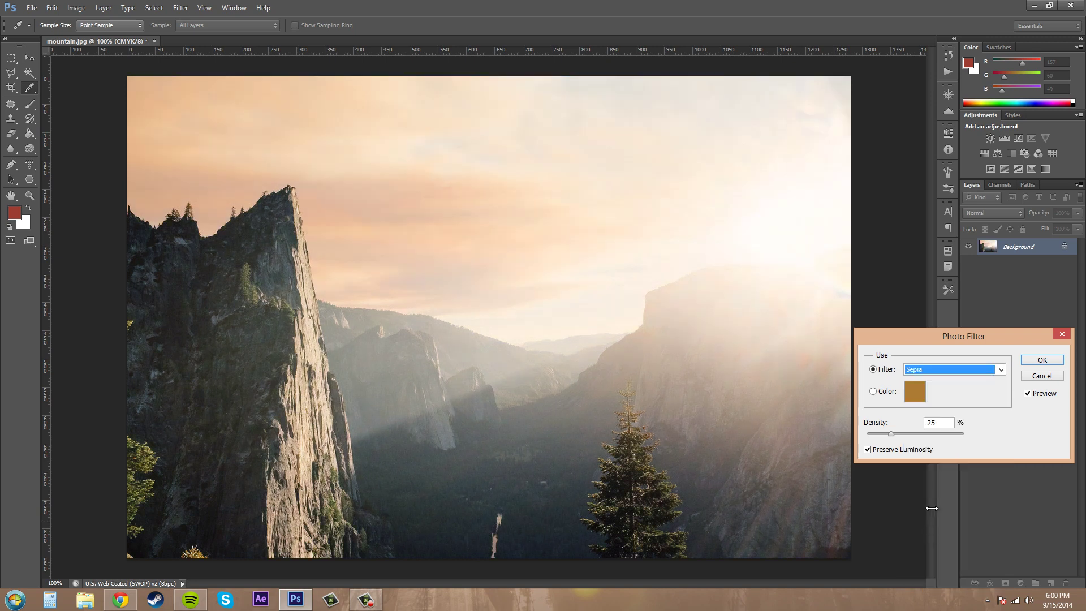